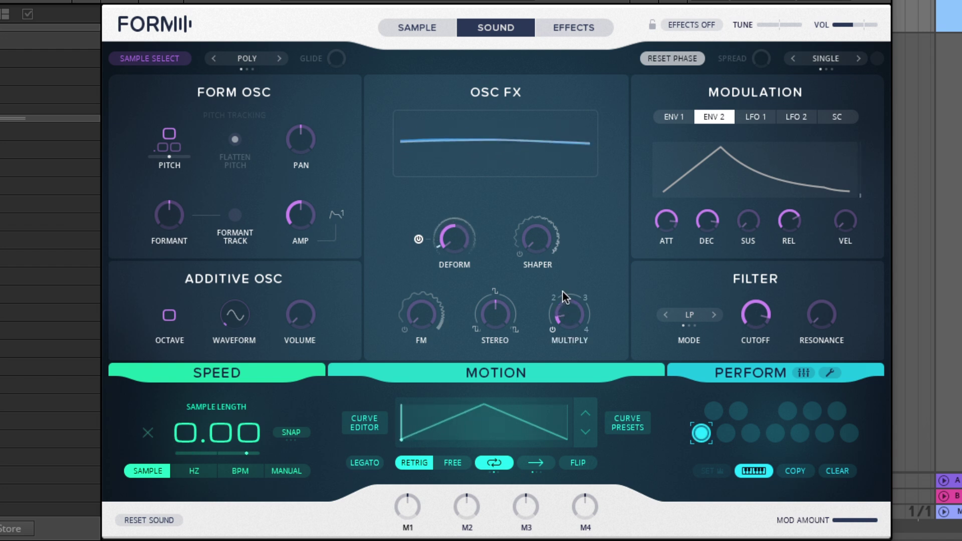
Step: Raise the Osc FX Multiply knob from about 1.46 to 3.33
mouse_move(567, 314)
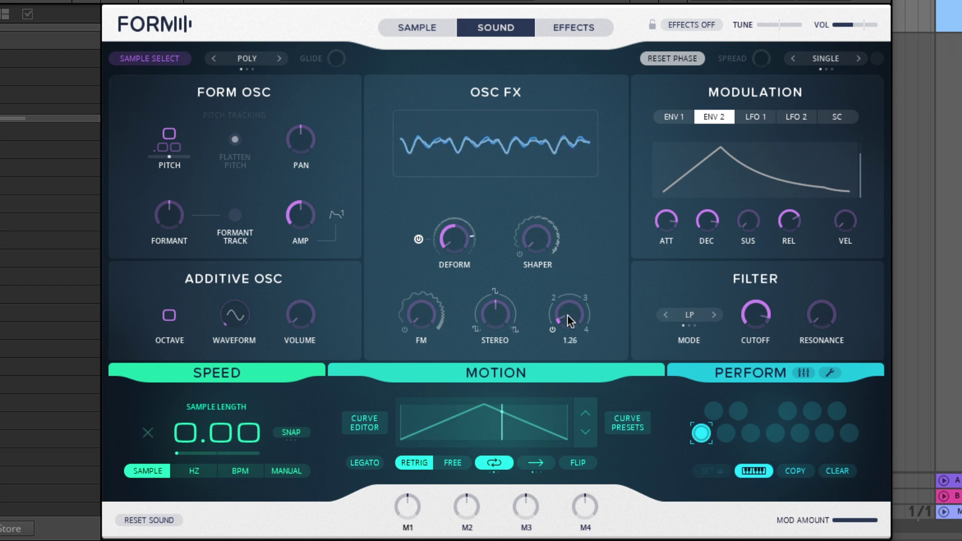
mouse_move(564, 292)
mouse_down()
mouse_move(549, 132)
mouse_move(549, 195)
mouse_move(573, 303)
mouse_up()
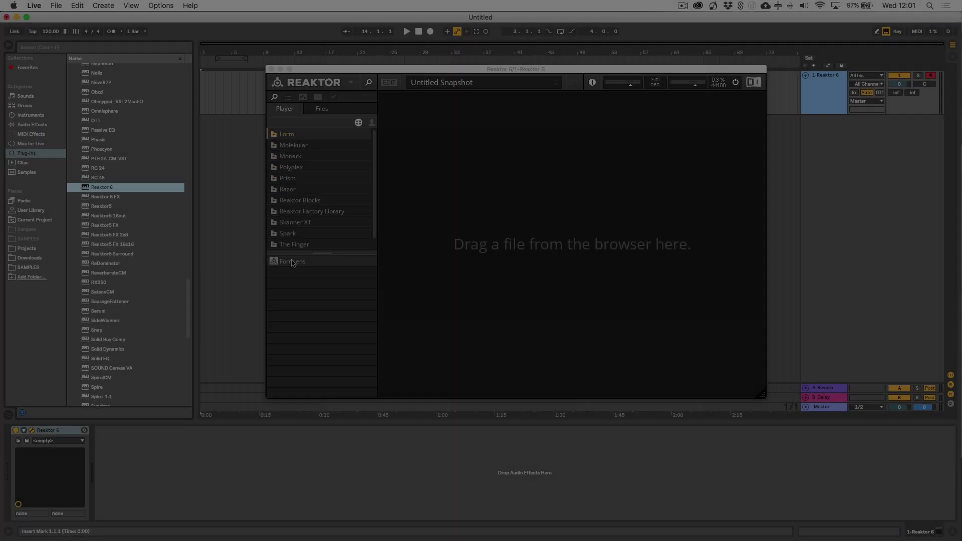
Step: Load Form into Reaktor and start from the factory INIT - Form preset
drag(292, 263, 455, 275)
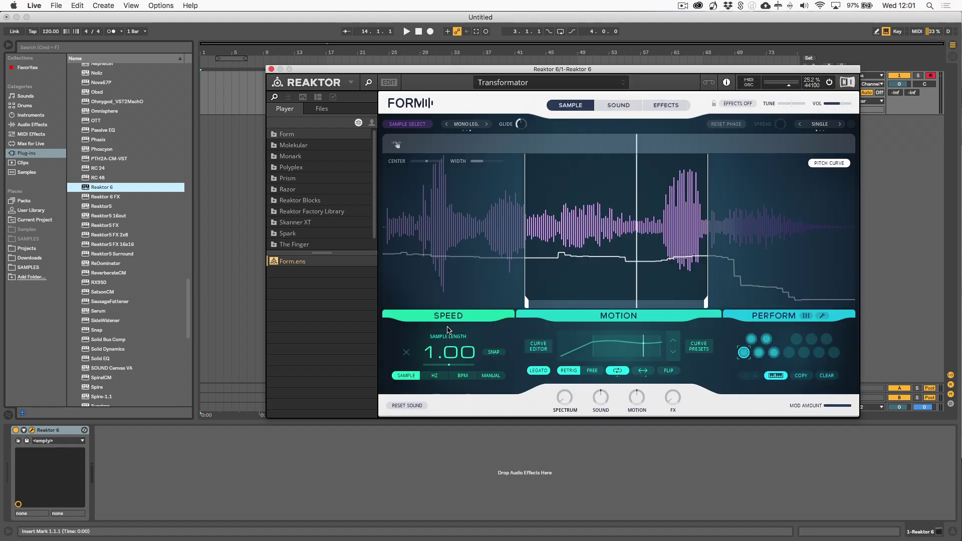
click(288, 97)
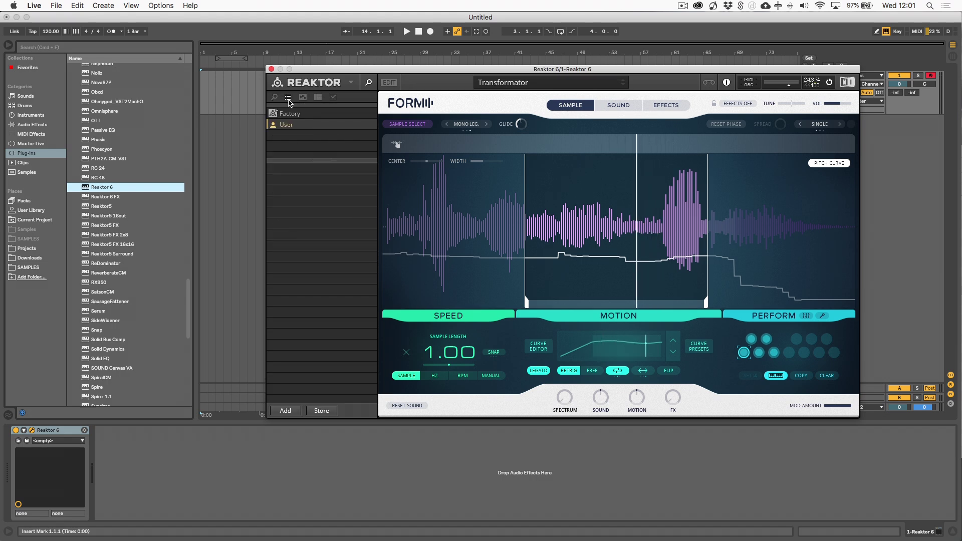
click(289, 115)
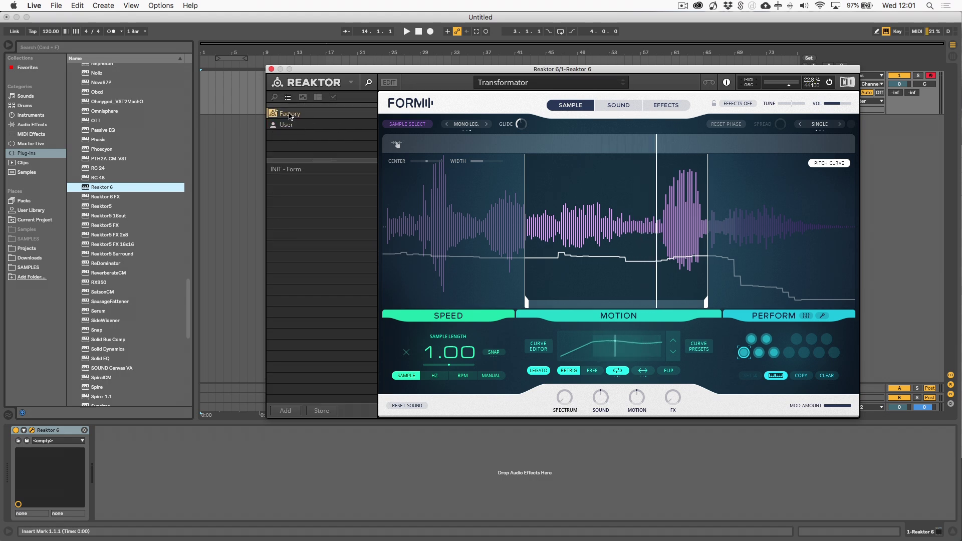
double_click(289, 170)
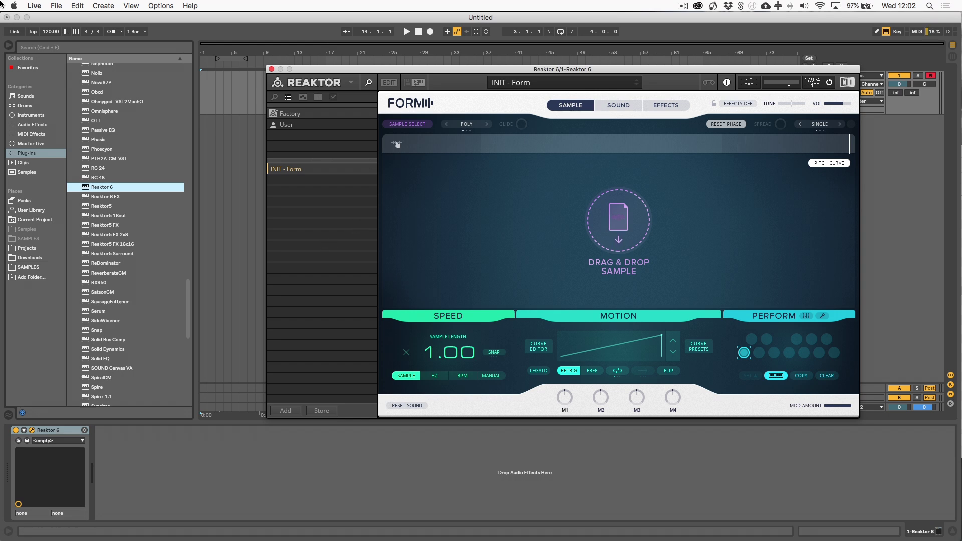
Step: Drag Form Breathy Trill.wav from the Samples folder into Form
click(5, 29)
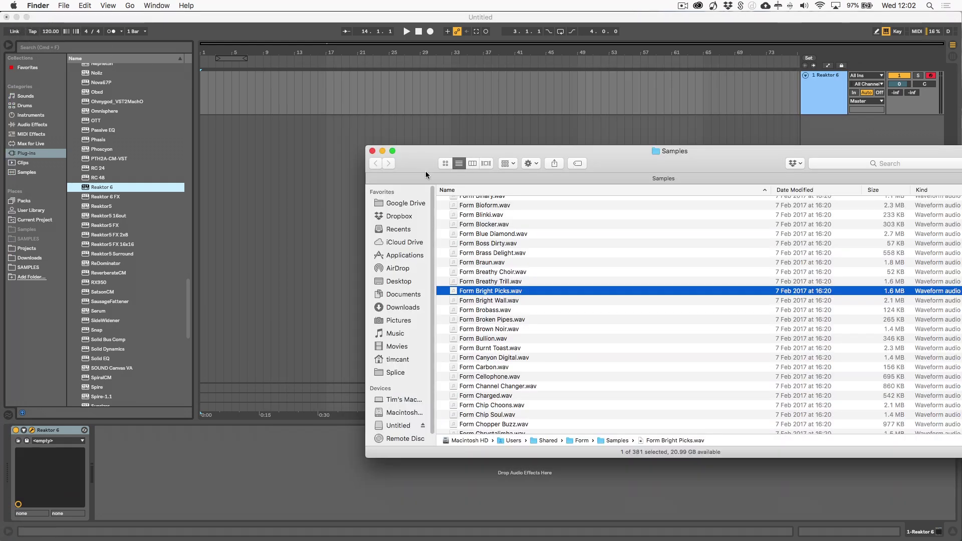
drag(419, 154, 493, 121)
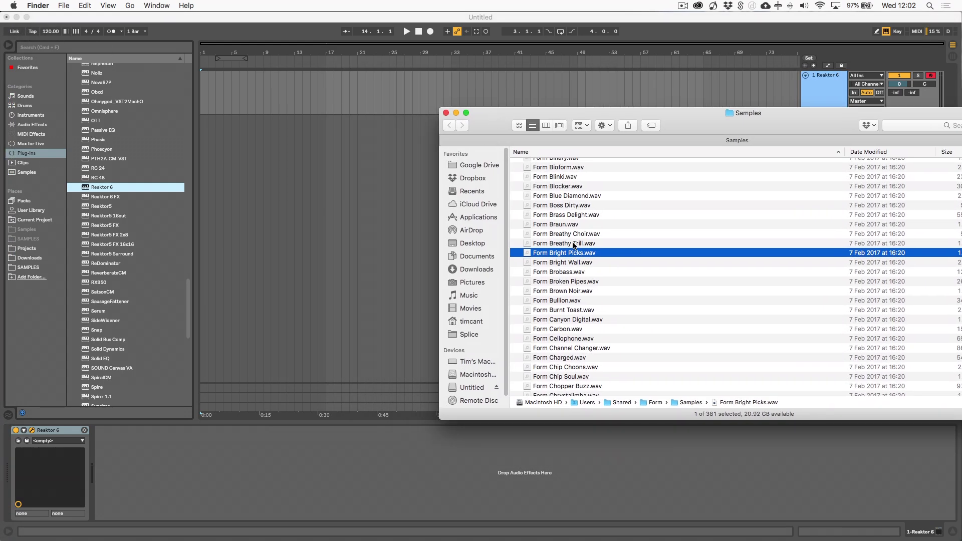
drag(574, 245, 513, 238)
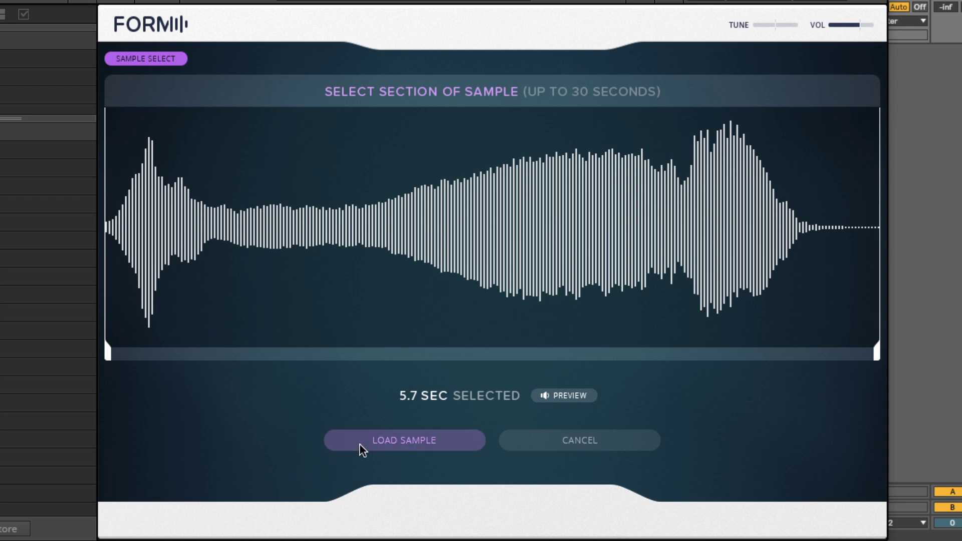
Step: Load the 5.7-second Breathy Trill selection into Form
click(360, 443)
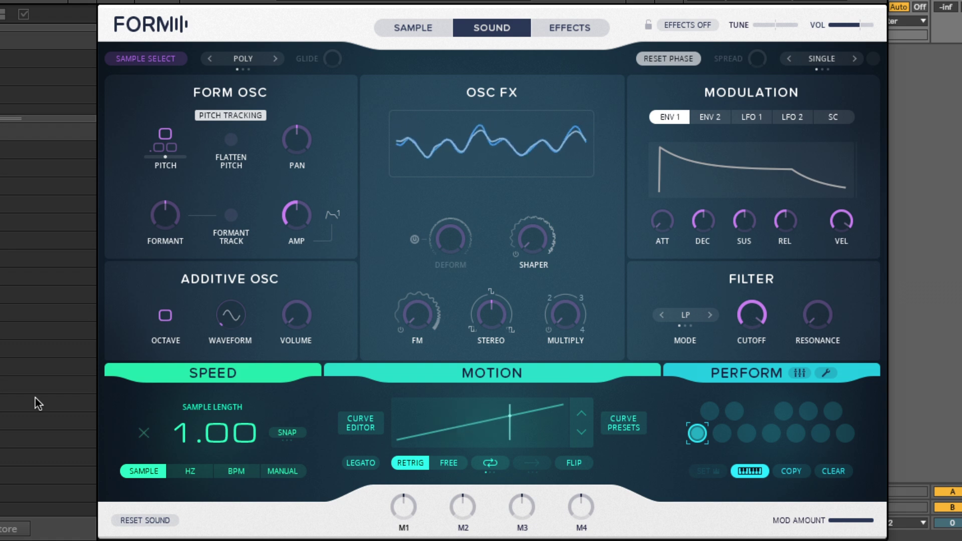
Step: On the Sample page, move the start about a third in and the end before the final swell
click(412, 29)
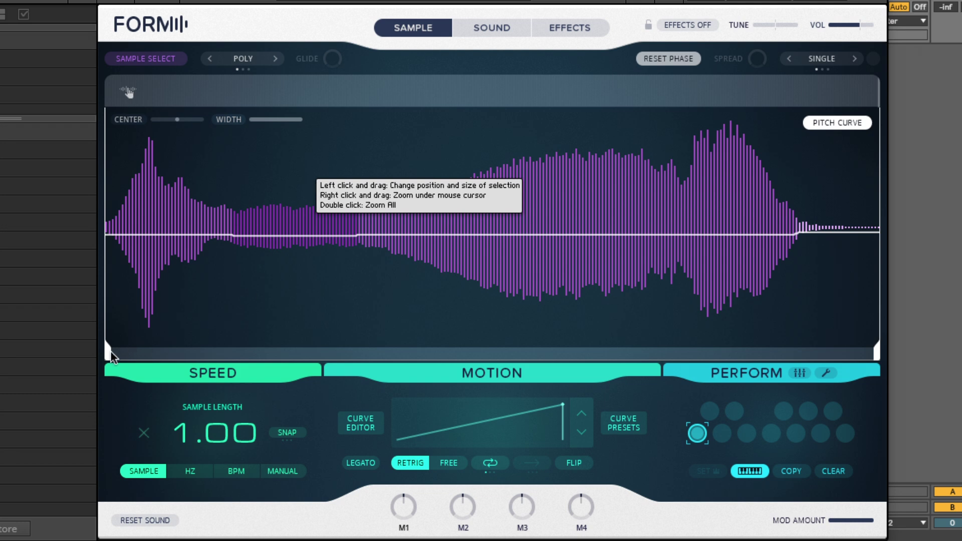
drag(111, 356, 360, 344)
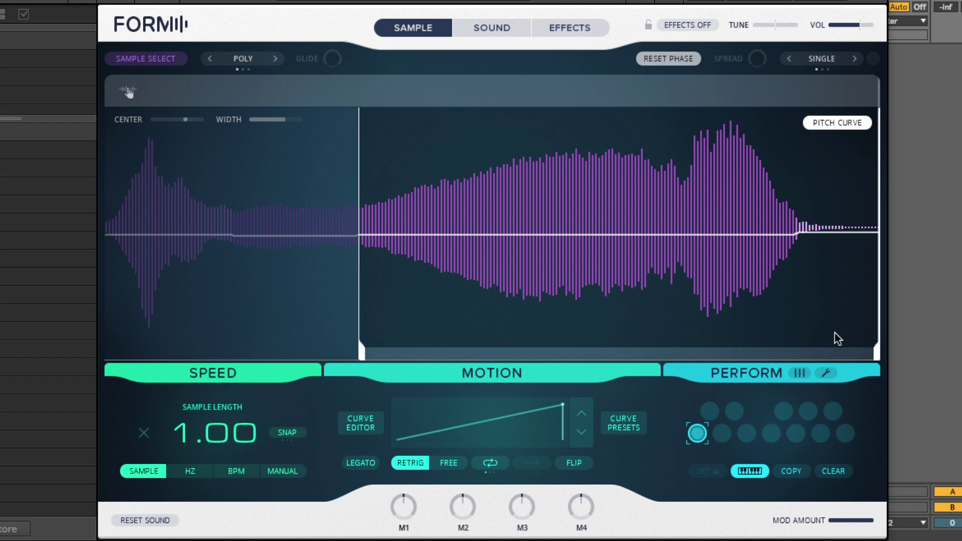
drag(874, 360, 680, 349)
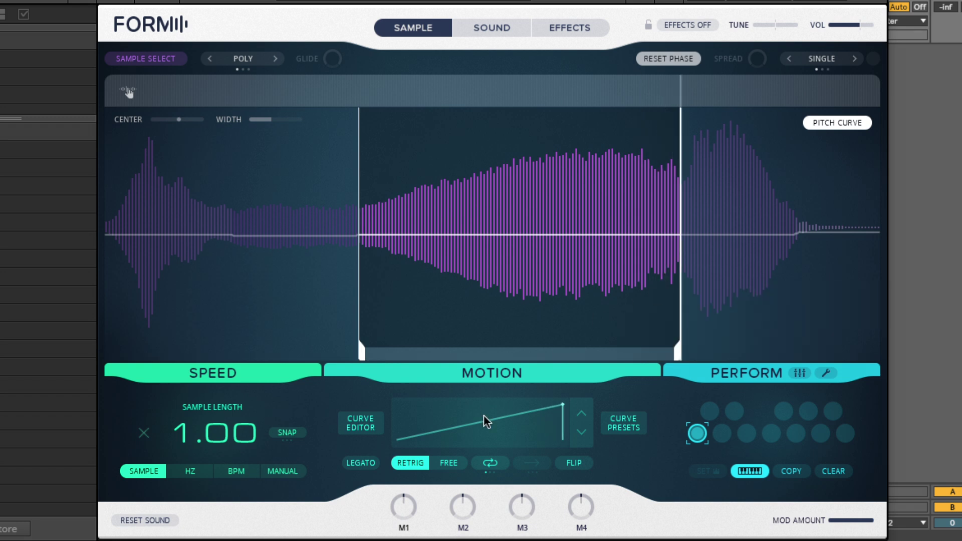
Step: Loop the trimmed region and step the motion curve preset to the triangle shape
click(489, 463)
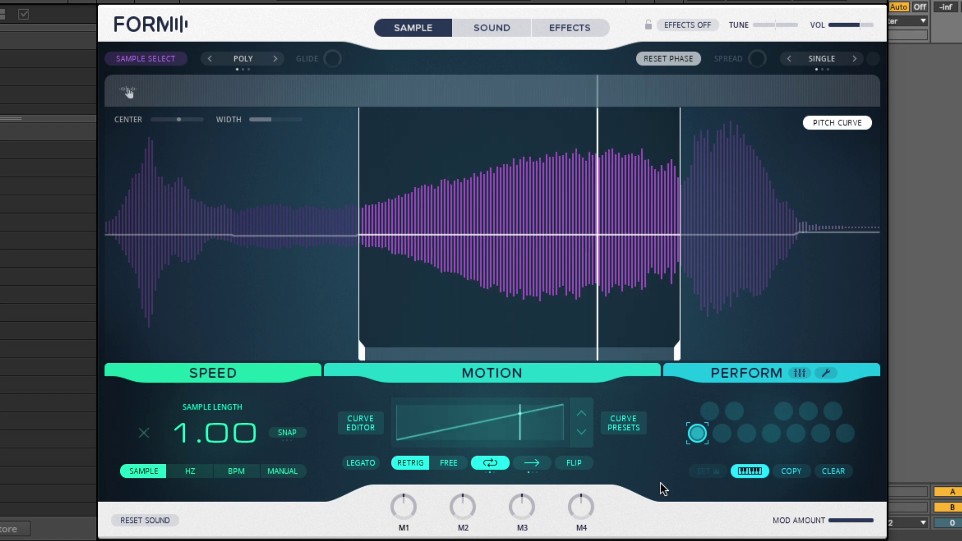
click(581, 414)
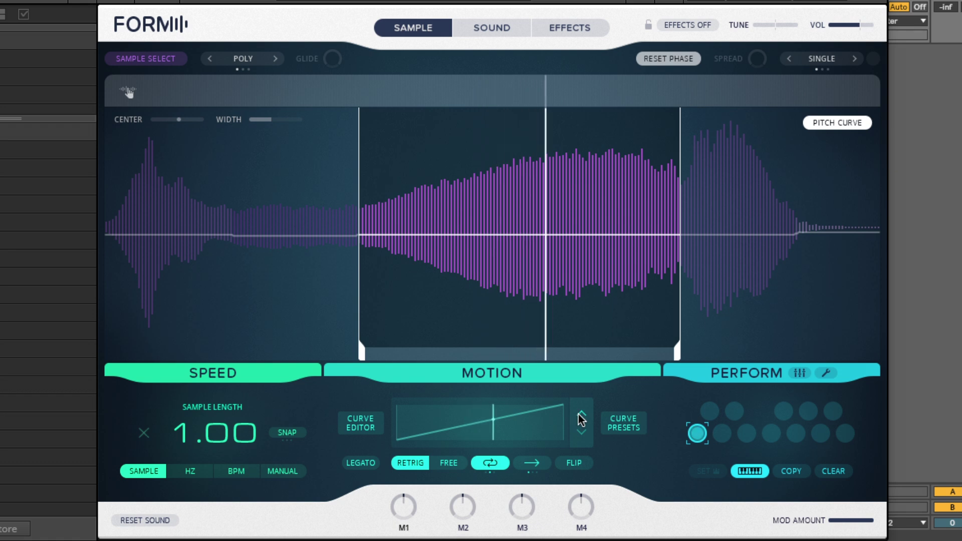
click(581, 414)
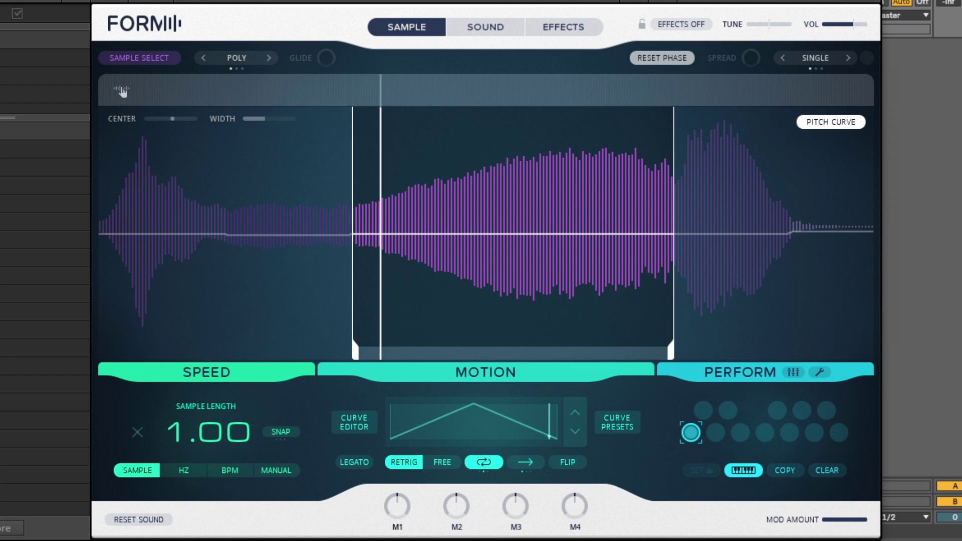
Step: On ENV 1, raise sustain to full, lengthen release, and set attack to about 232 ms
click(501, 29)
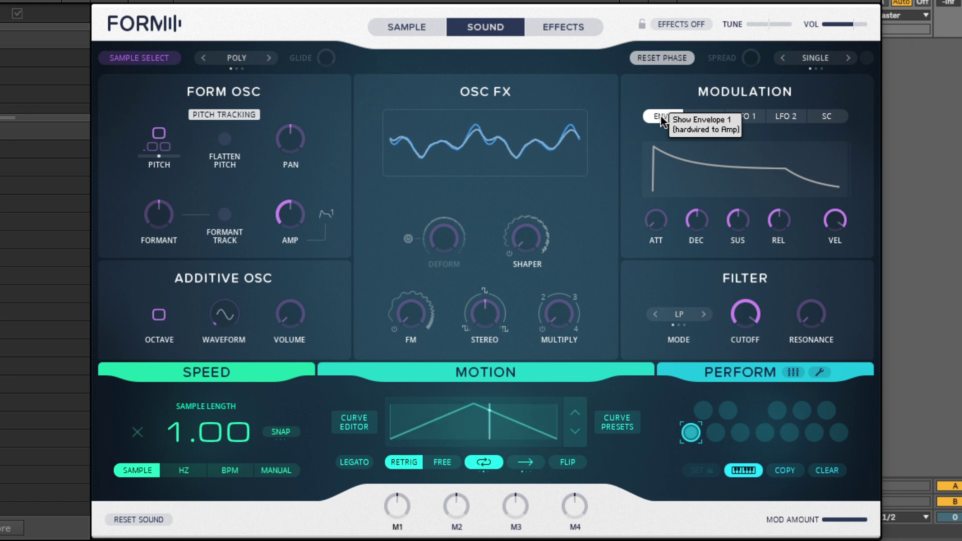
drag(734, 221, 722, 92)
drag(778, 219, 774, 192)
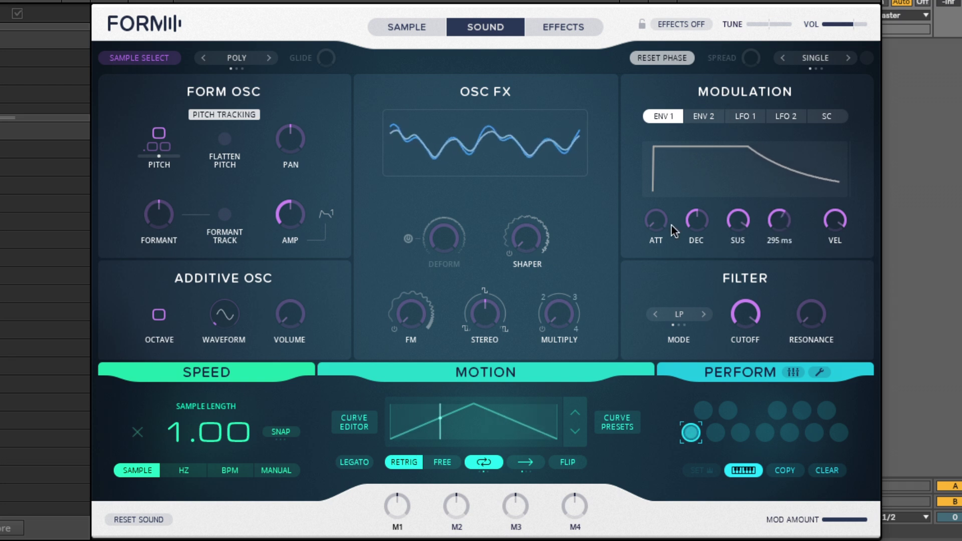
drag(657, 220, 645, 120)
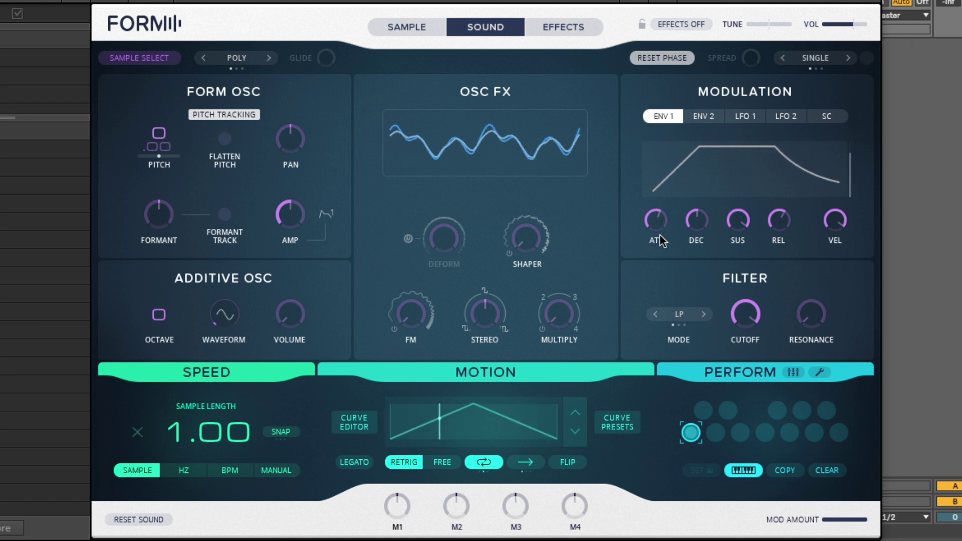
mouse_move(659, 234)
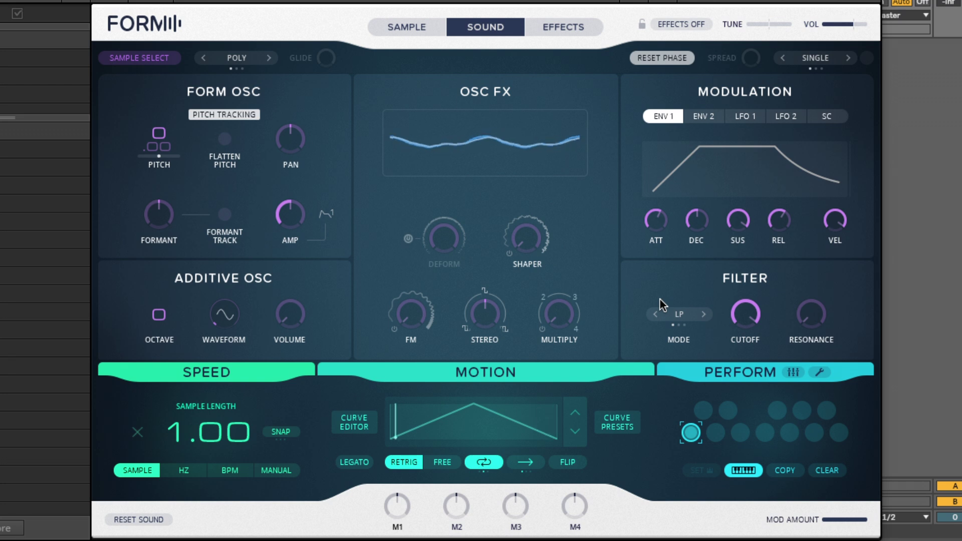
Step: Switch on the delay and reverb, with reverb type SPACE at level 0.73
click(555, 29)
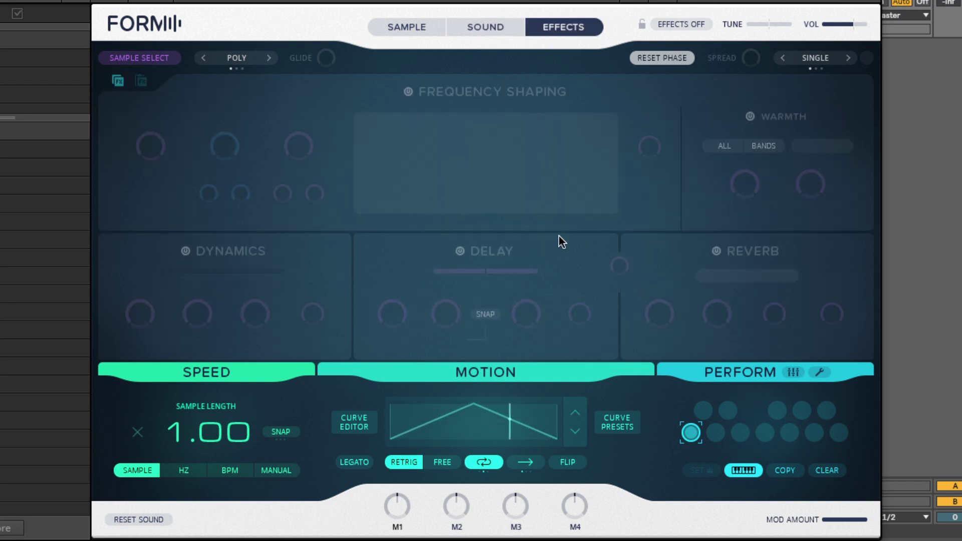
click(459, 252)
click(715, 252)
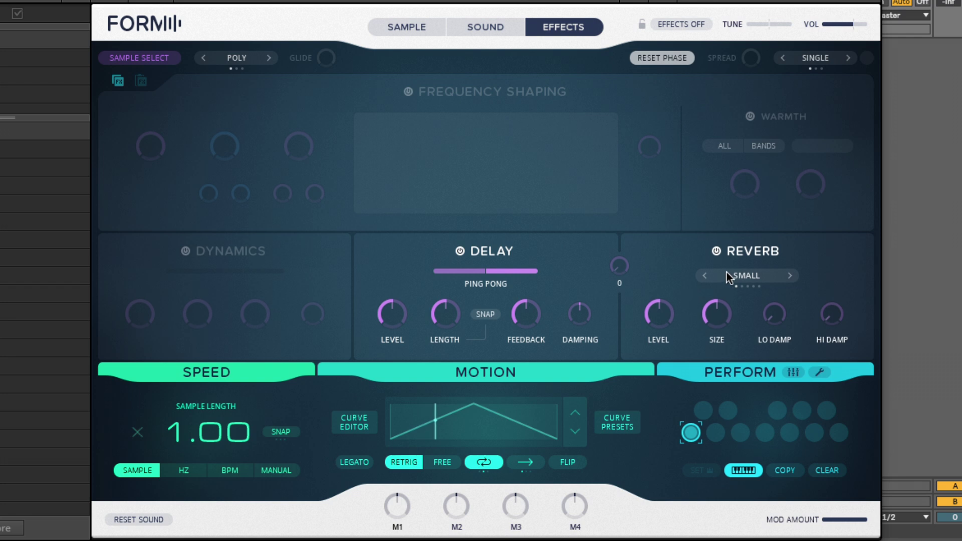
drag(731, 271, 765, 274)
click(780, 275)
click(780, 276)
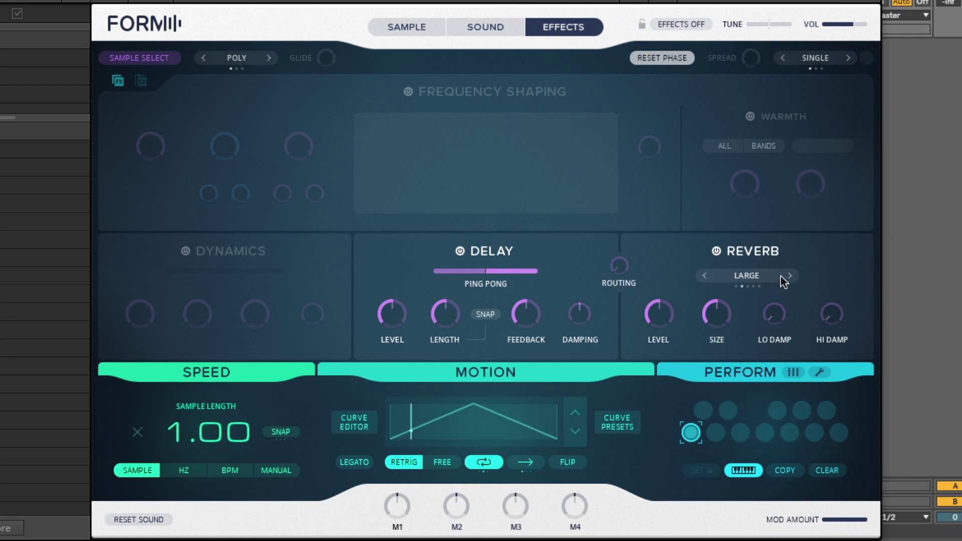
click(786, 275)
drag(668, 312, 663, 268)
Step: Set delay level 0.80, feedback 0.86 and master volume 0.78, then return to the Sound page
drag(396, 310, 407, 246)
drag(536, 317, 522, 239)
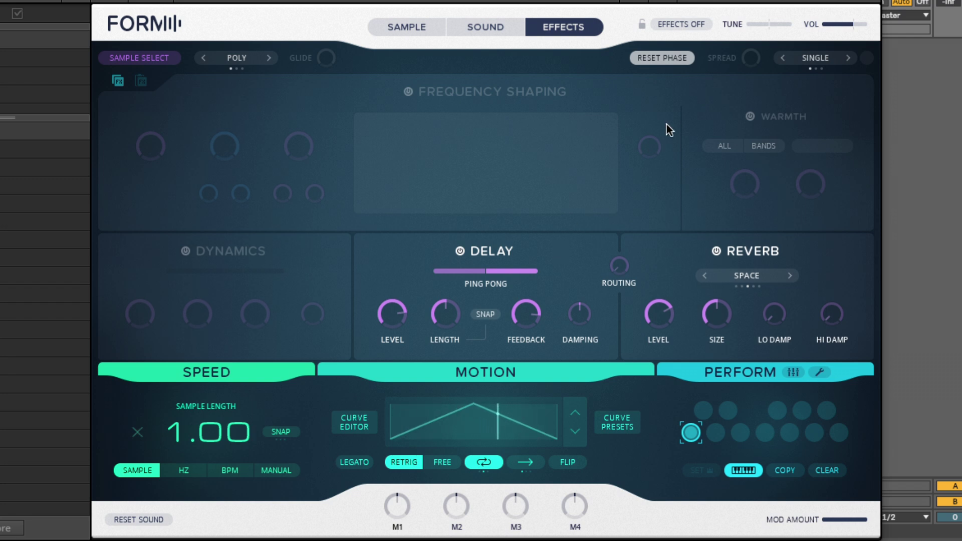
drag(852, 24, 793, 36)
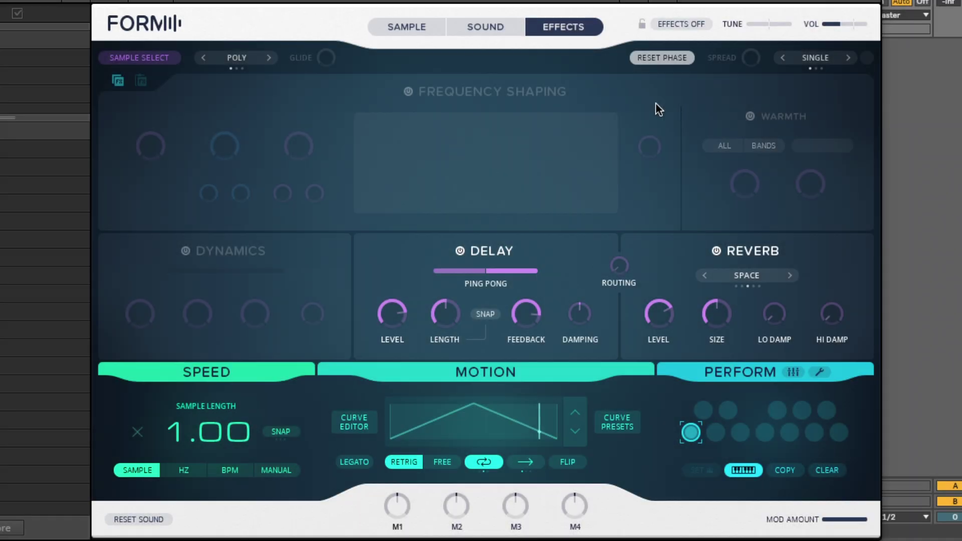
click(484, 30)
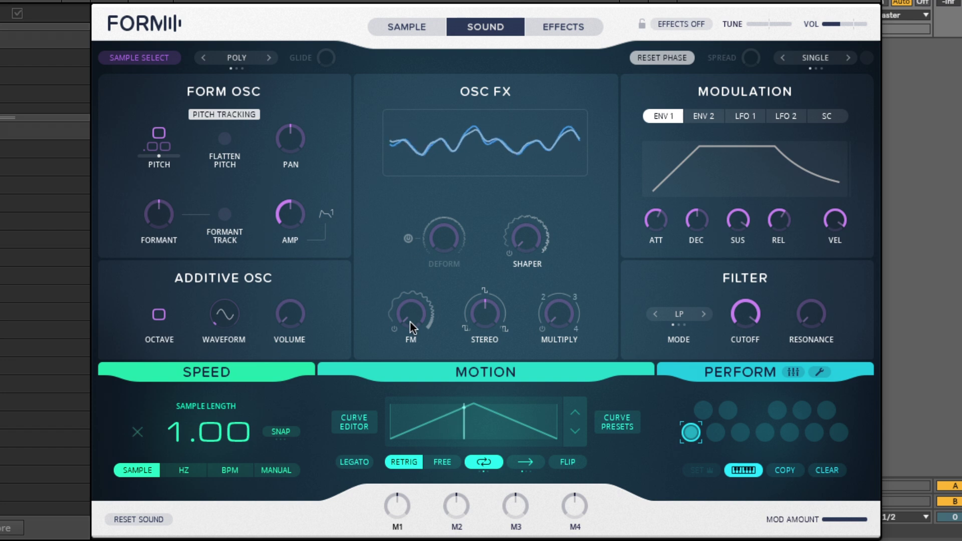
Step: Switch on Deform and turn it up to about 0.37
click(408, 238)
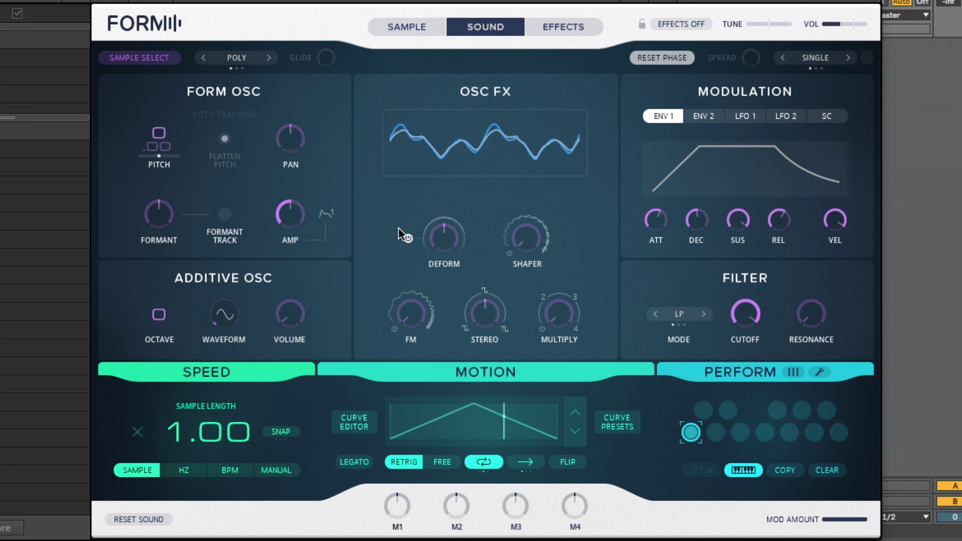
mouse_move(437, 246)
mouse_down()
mouse_move(448, 206)
mouse_move(440, 133)
mouse_move(444, 298)
mouse_move(463, 375)
mouse_move(449, 263)
mouse_up()
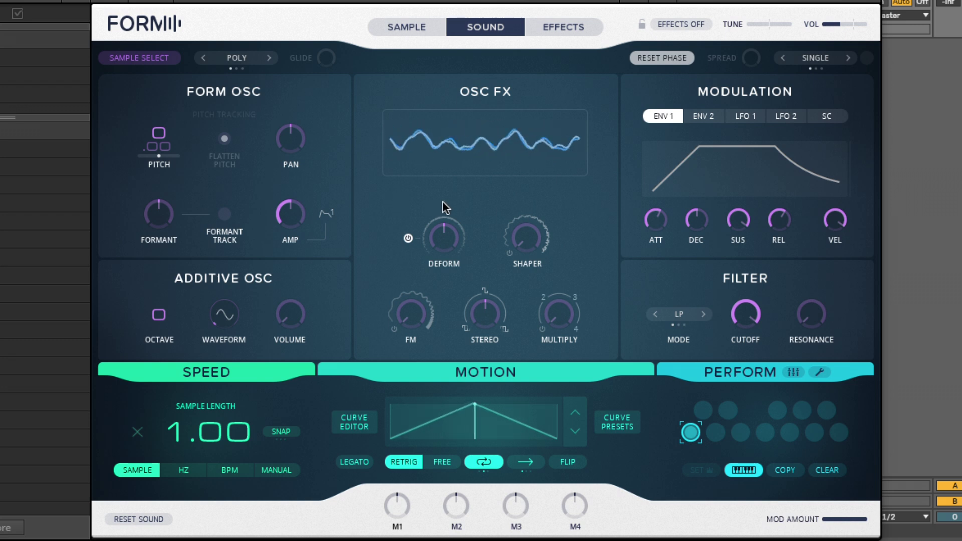
Step: Set Deform to -1.00 and assign Envelope 2 to its first modulation slot with an amount
drag(446, 228, 424, 372)
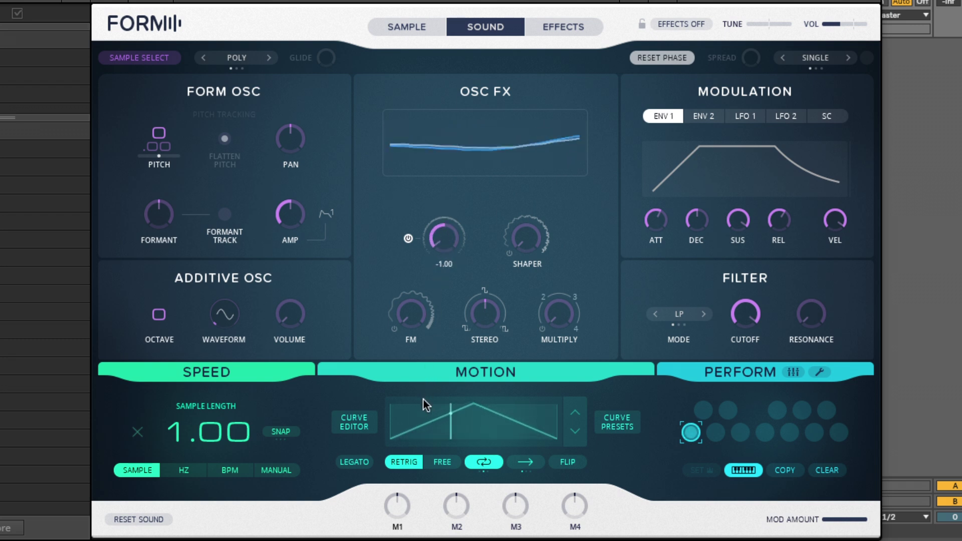
click(440, 264)
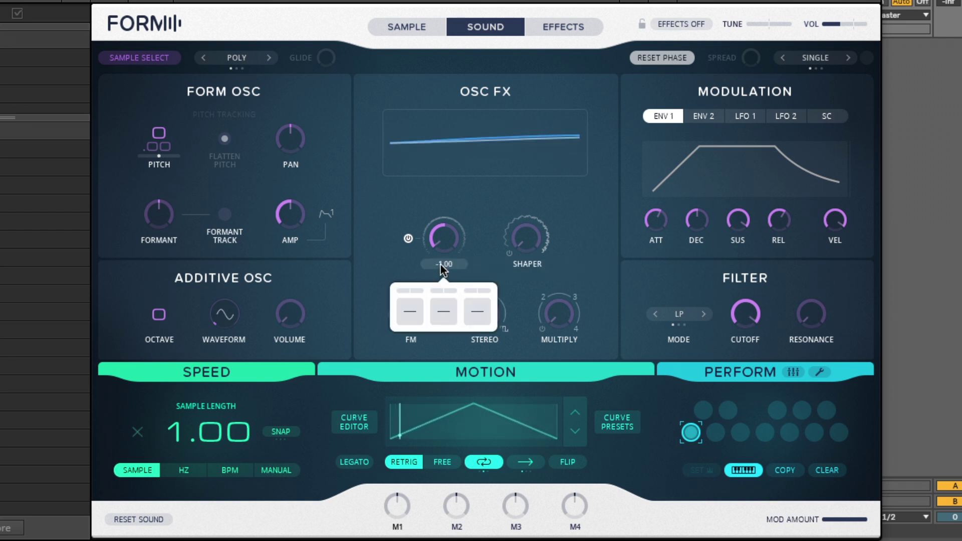
click(410, 311)
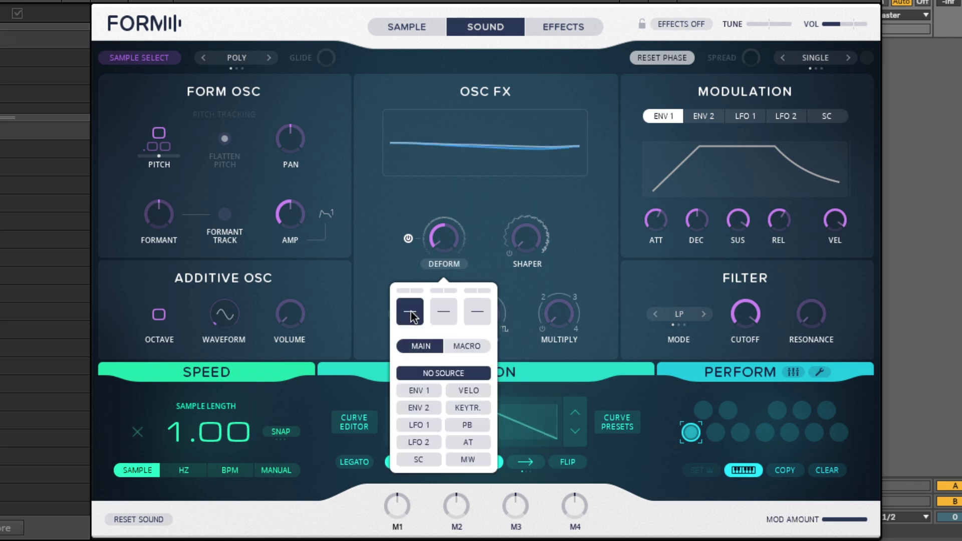
click(419, 405)
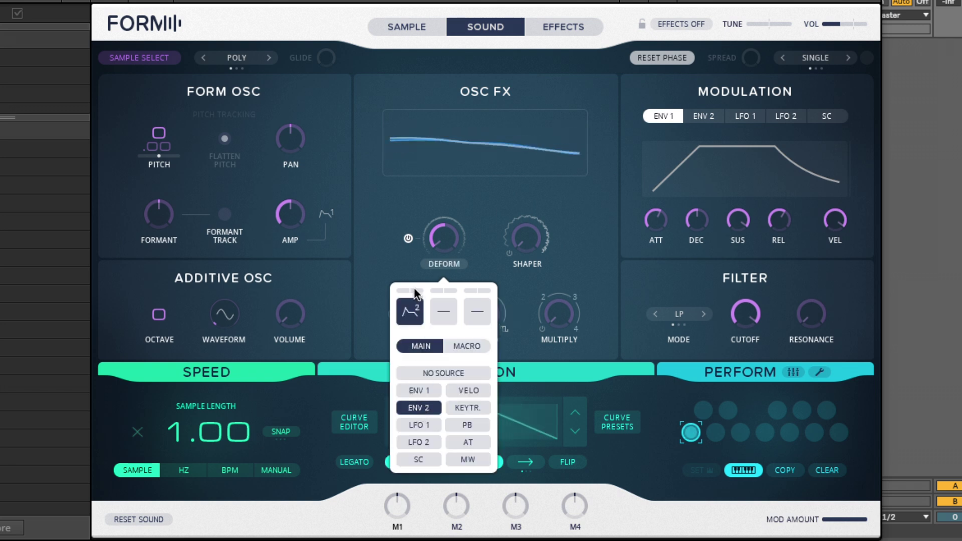
drag(414, 287, 426, 289)
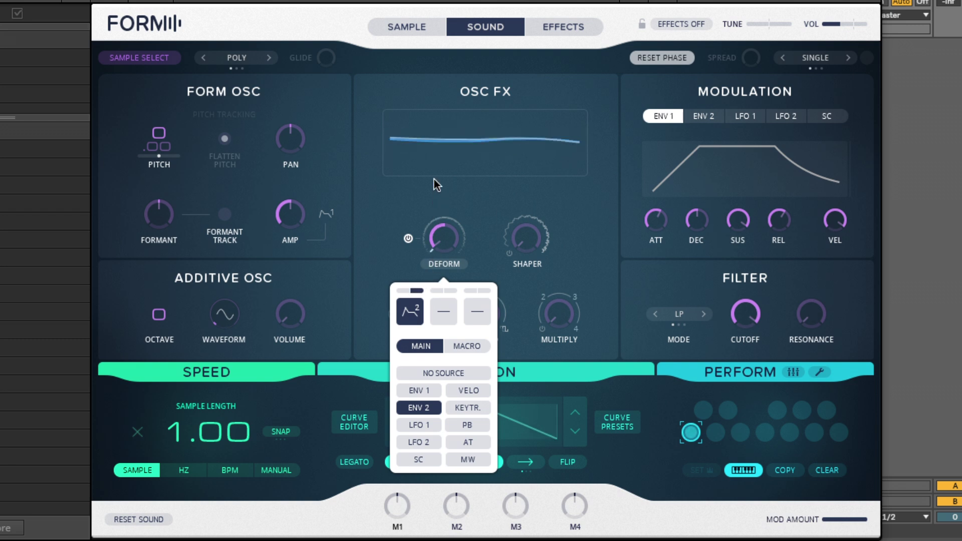
Step: Give envelope 2 a 385 ms attack, 752 ms decay, 0.05 sustain and 1.34 s release
click(407, 203)
click(702, 117)
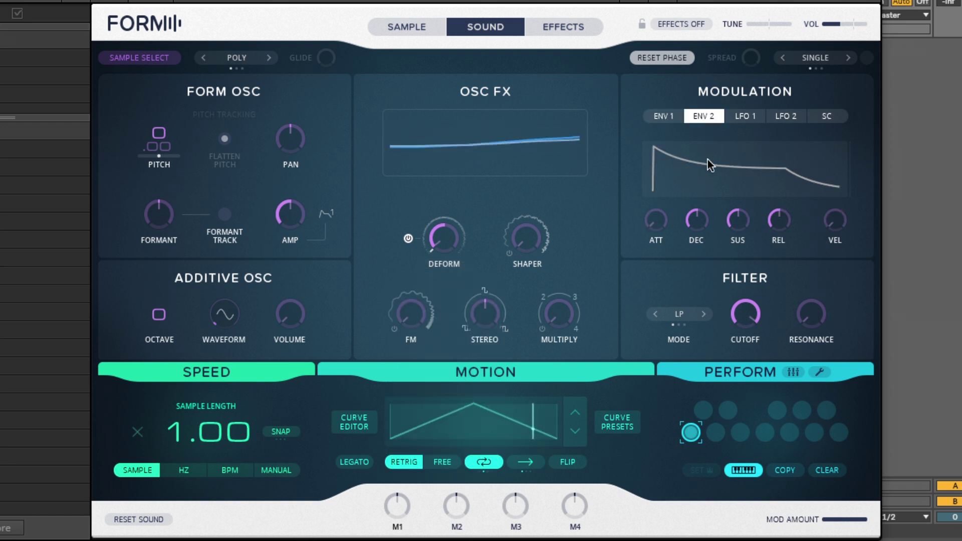
drag(737, 220, 721, 325)
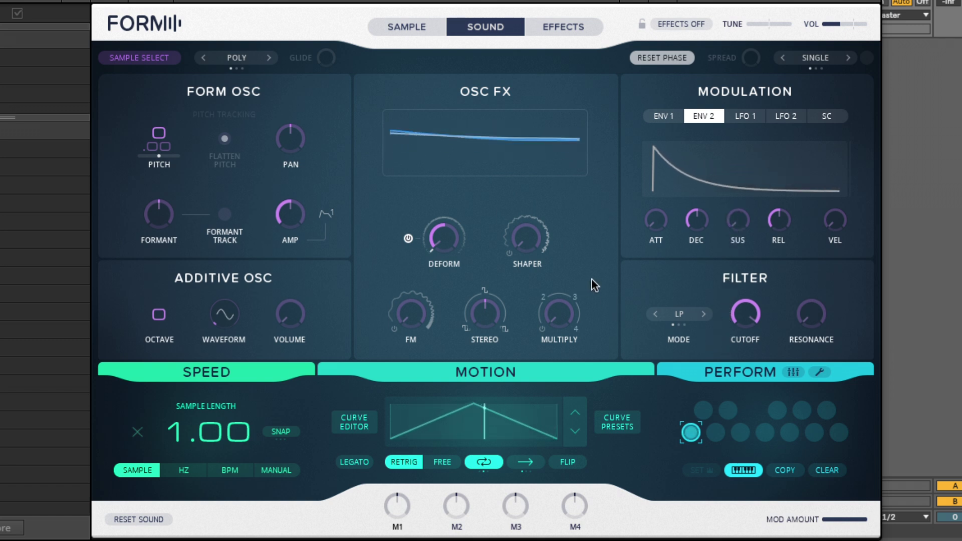
mouse_move(654, 224)
drag(653, 225, 645, 89)
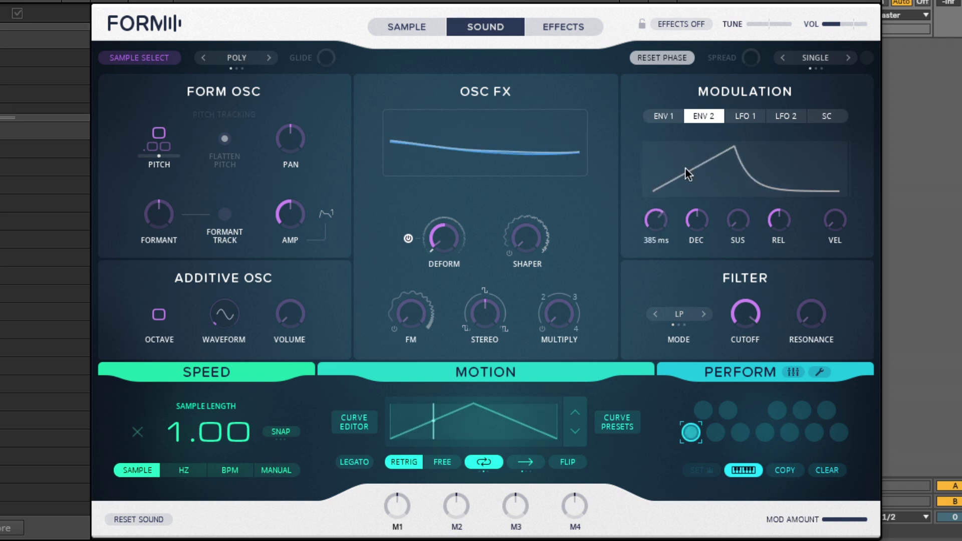
drag(697, 203, 691, 175)
drag(782, 221, 765, 161)
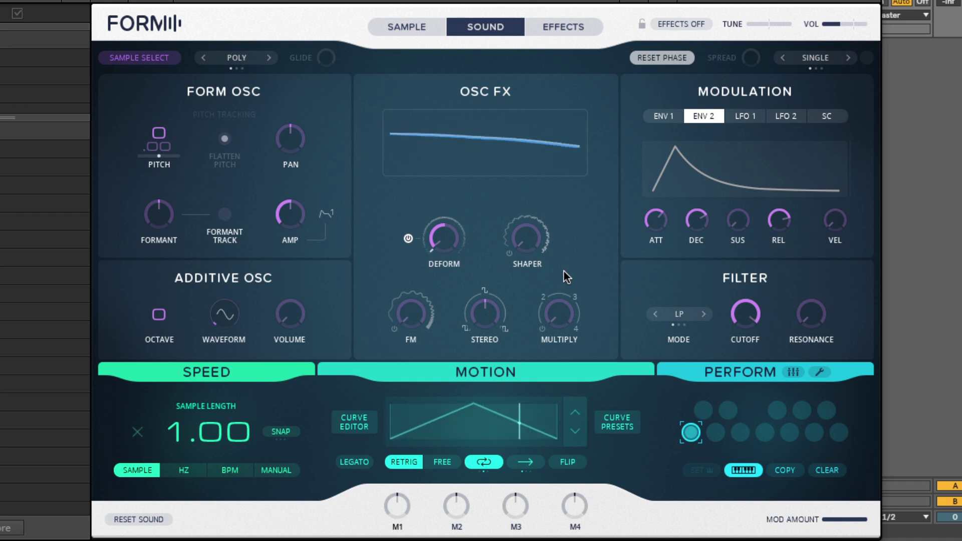
drag(182, 443, 198, 381)
click(230, 470)
click(137, 470)
double_click(223, 420)
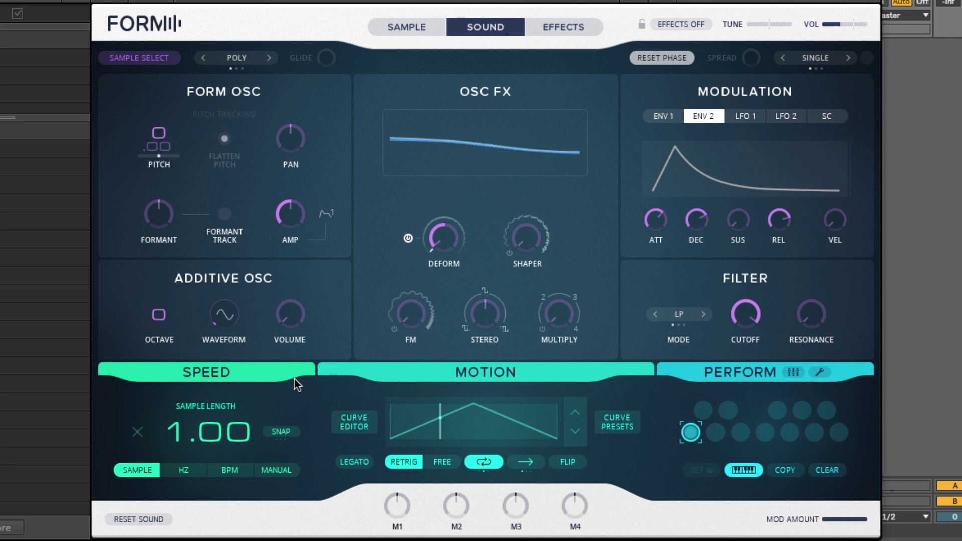
Step: Set sample length to 0.00 and modulate it with LFO 1 in the first slot, setting its amount
drag(195, 443, 201, 467)
mouse_move(200, 407)
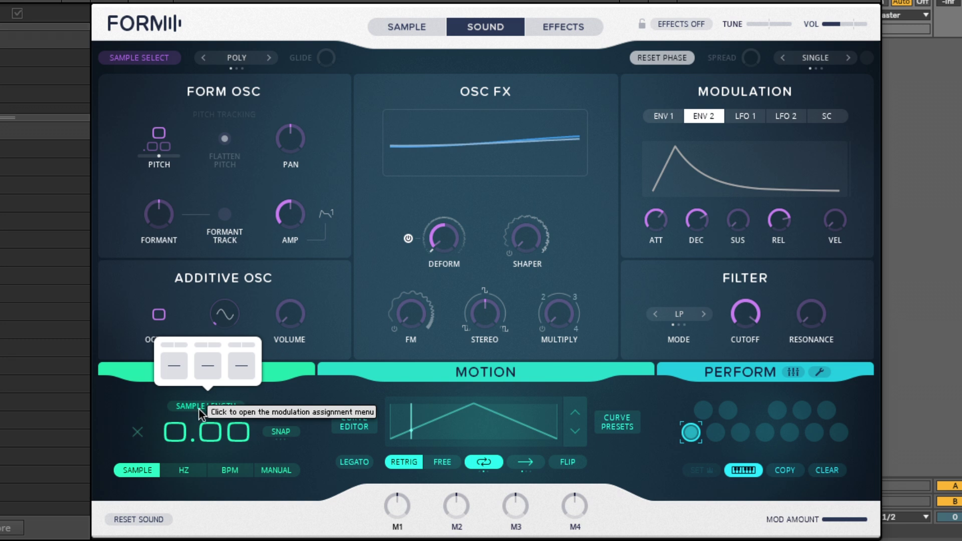
click(170, 367)
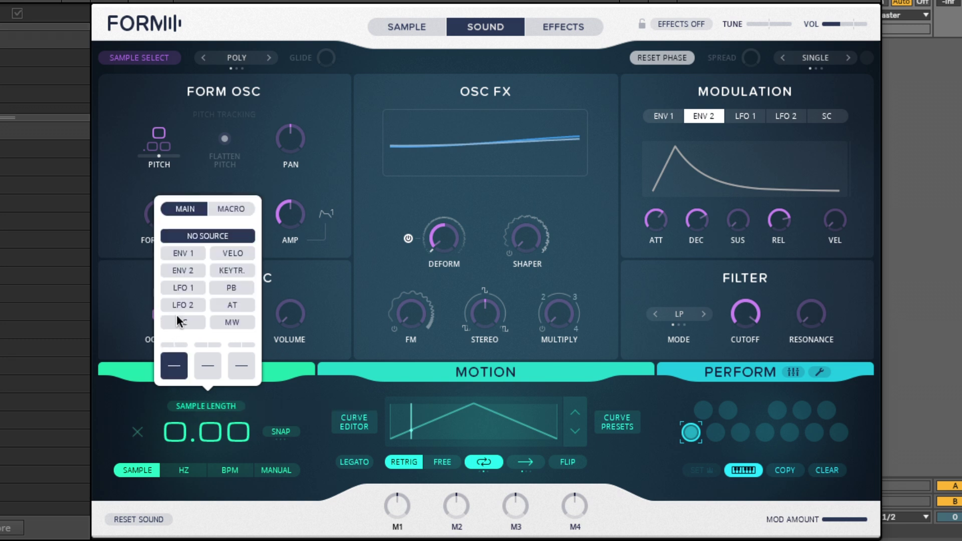
click(181, 287)
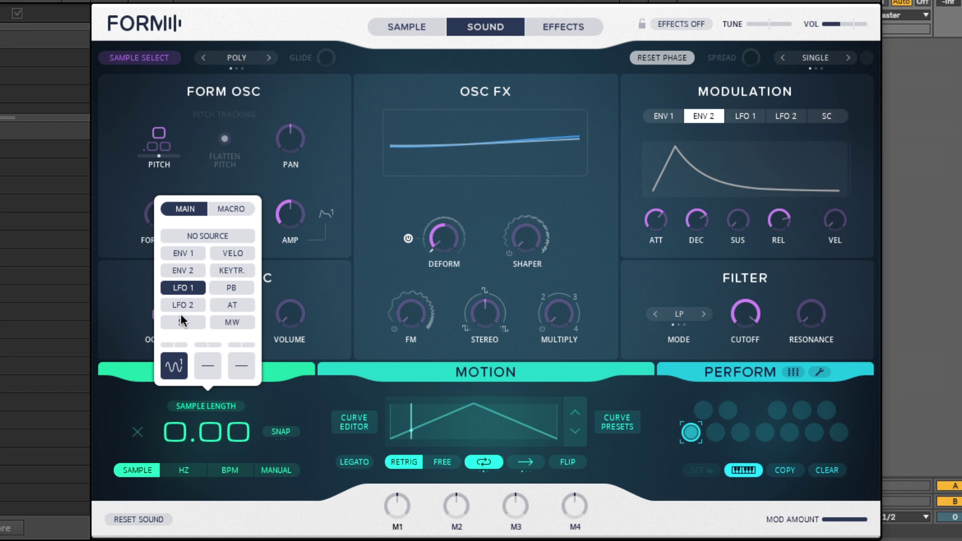
click(182, 345)
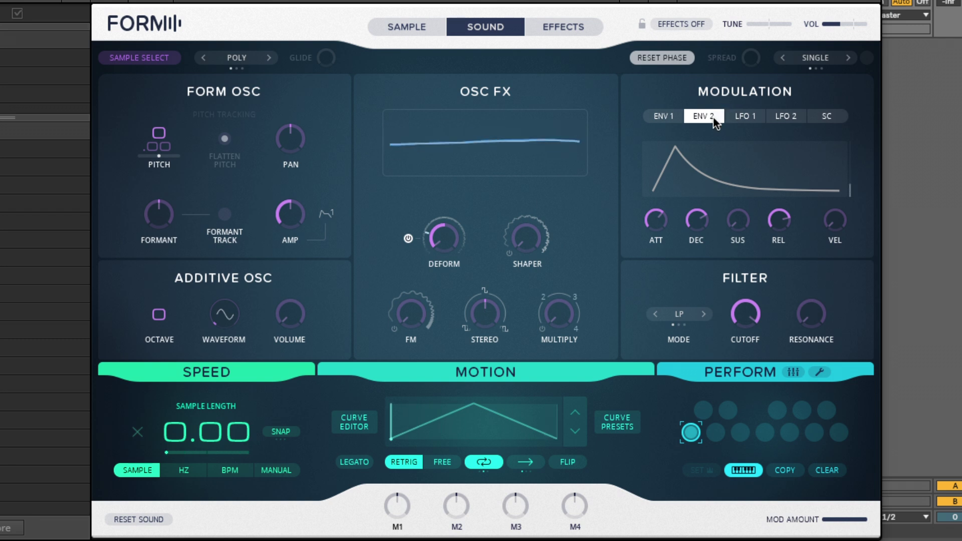
Step: Bring LFO 1 speed down to 0.00 Hz and assign Envelope 2 to modulate it
click(740, 116)
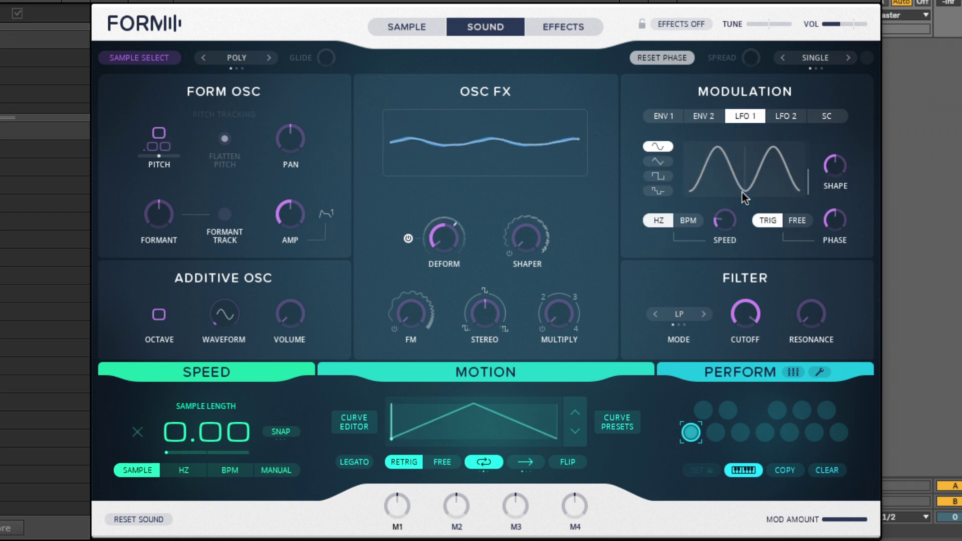
mouse_move(716, 227)
mouse_down()
mouse_move(720, 37)
mouse_move(722, 226)
mouse_up()
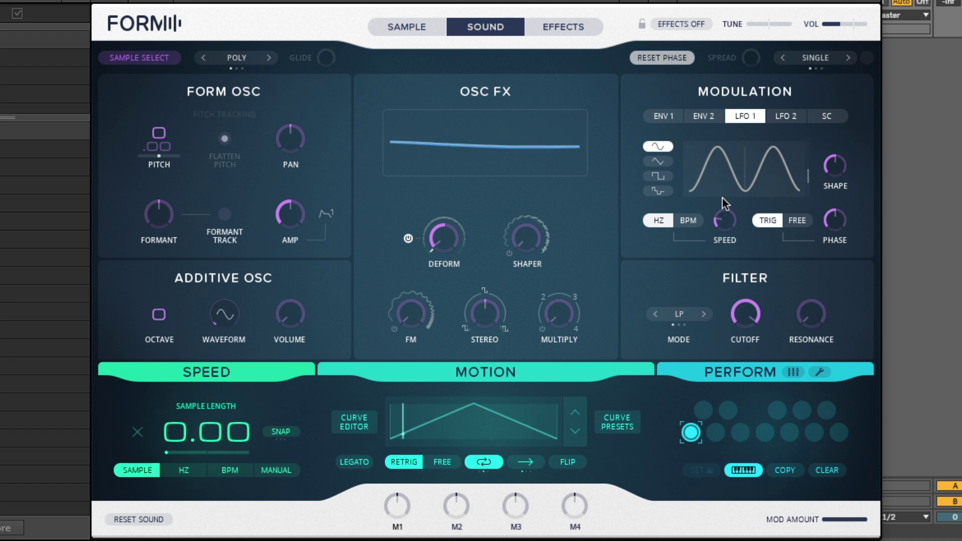
drag(724, 218, 733, 280)
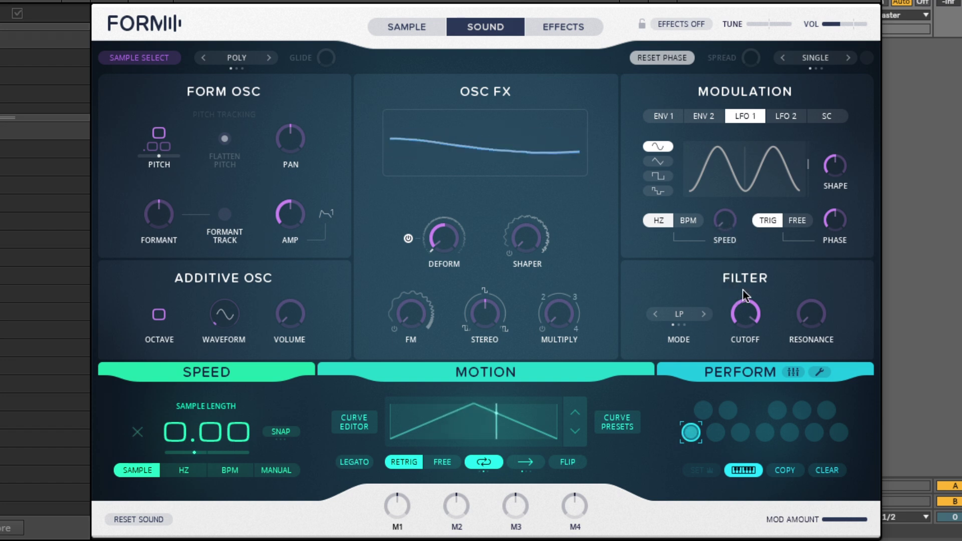
click(725, 241)
click(707, 383)
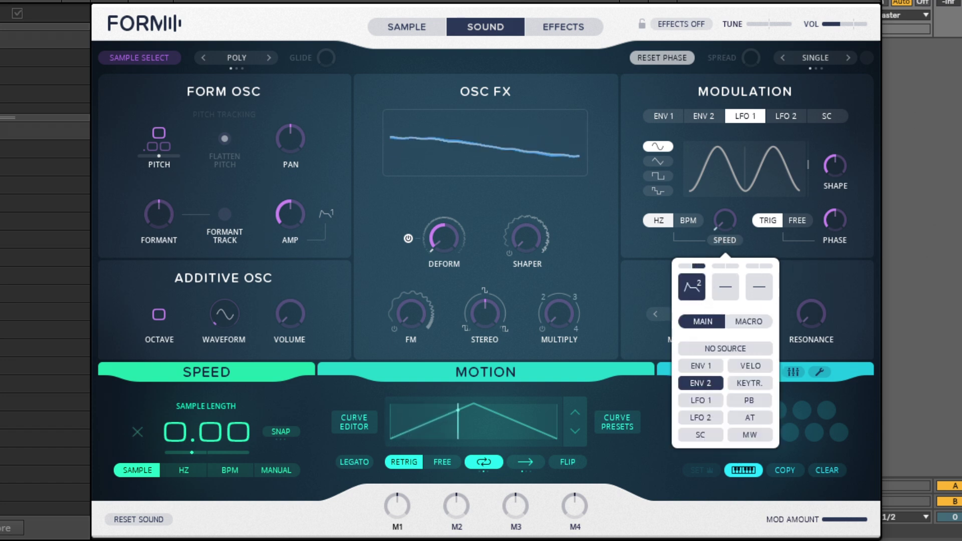
Step: Close the LFO speed modulation menu and raise the Osc FX Multiply knob to 1.41
click(852, 283)
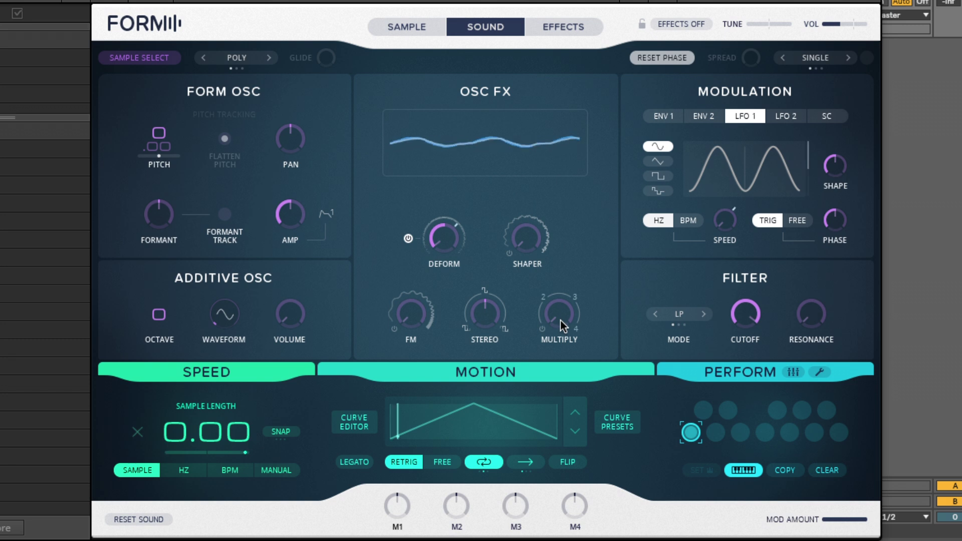
drag(559, 314, 555, 281)
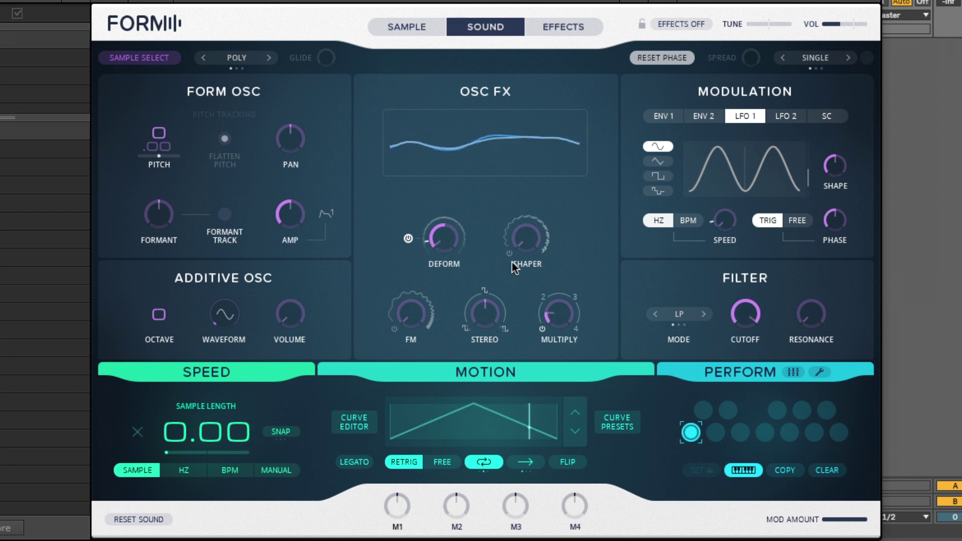
mouse_move(509, 258)
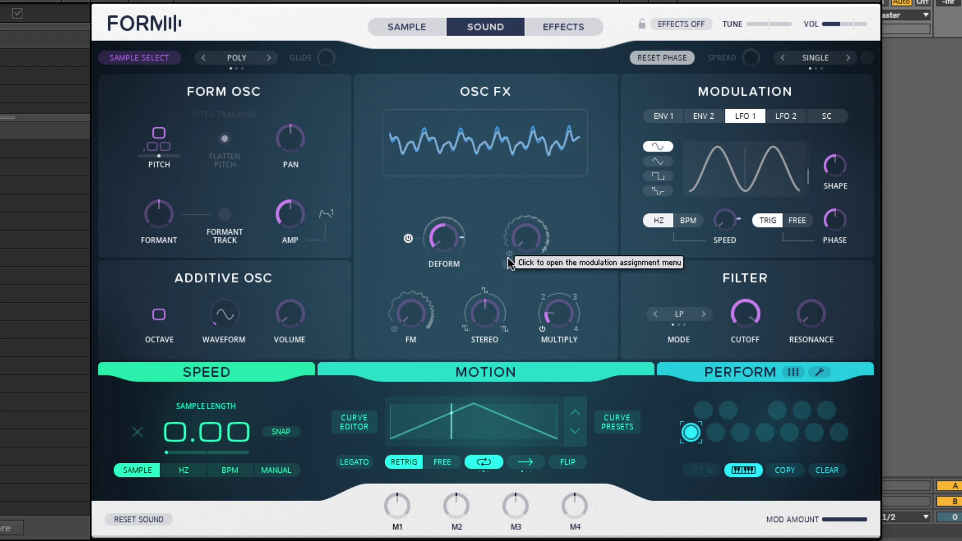